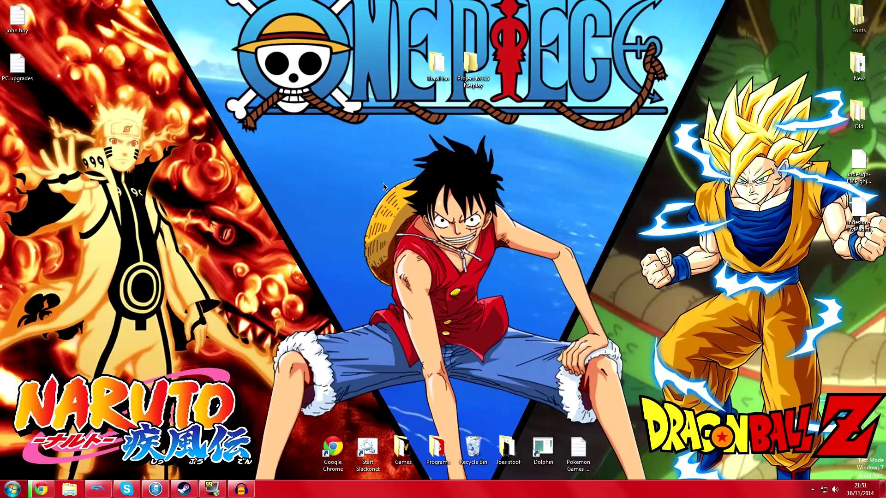
Open the Downloads folder that holds the downloaded Project M 3.5 Netplay Build archive.
left_click(44, 489)
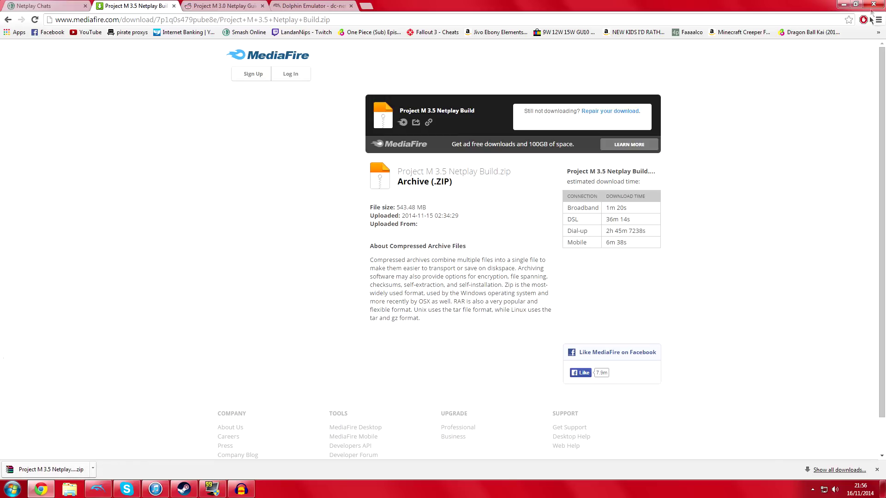
left_click(843, 6)
left_click(12, 489)
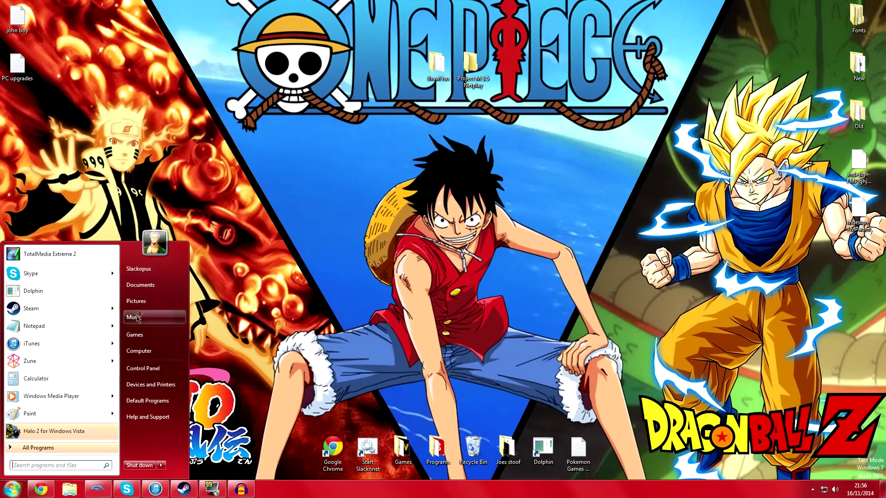
left_click(136, 271)
left_click(36, 69)
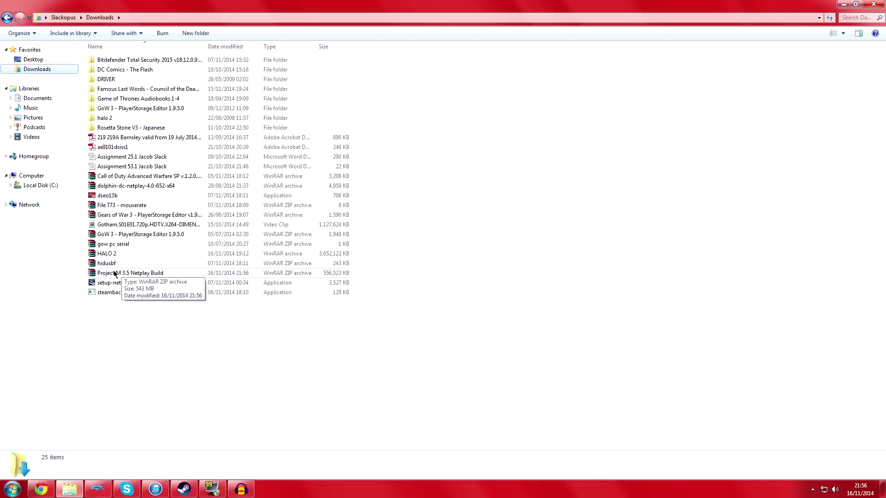
Move the Project M 3.5 Netplay Build archive from Downloads into the Project M 3.5 Netplay folder on the desktop.
left_click(133, 273)
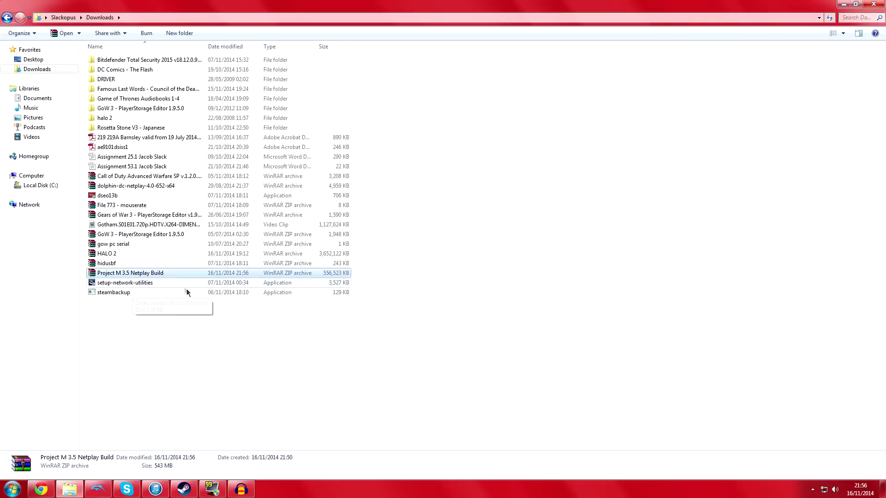
key("super+Right")
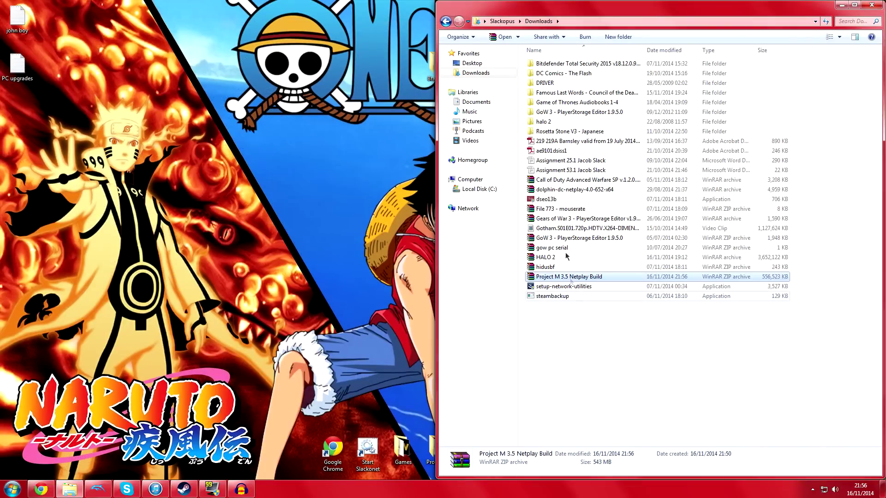
left_click_drag(518, 14, 599, 49)
left_click_drag(674, 309, 470, 67)
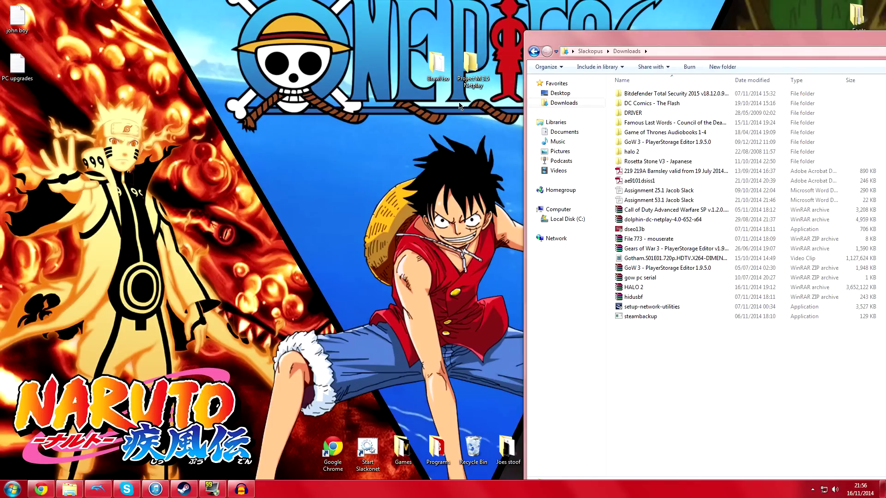
In the desktop's Project M 3.5 Netplay folder, extract the archive into its own Project M 3.5 Netplay Build subfolder.
double_click(469, 68)
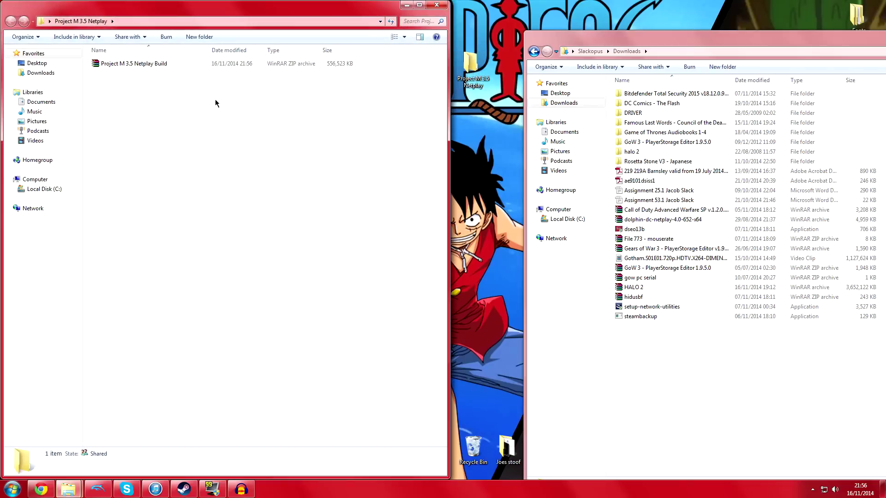
left_click(137, 63)
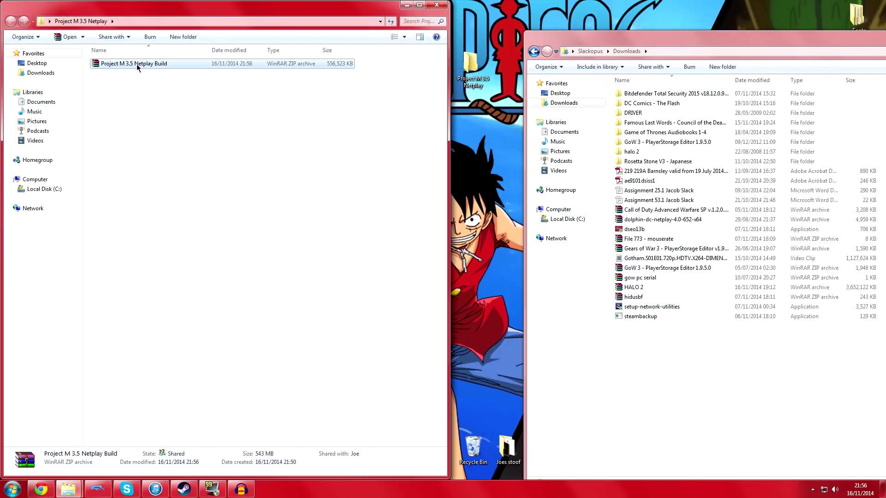
right_click(137, 67)
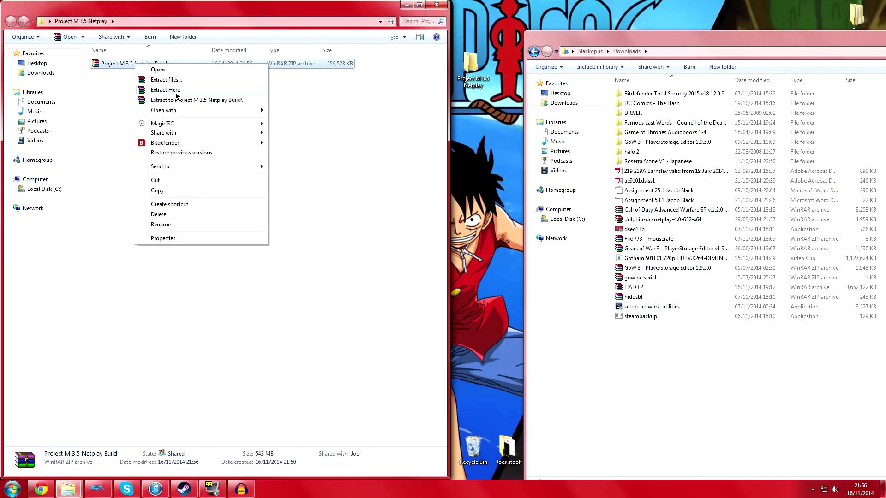
left_click(183, 100)
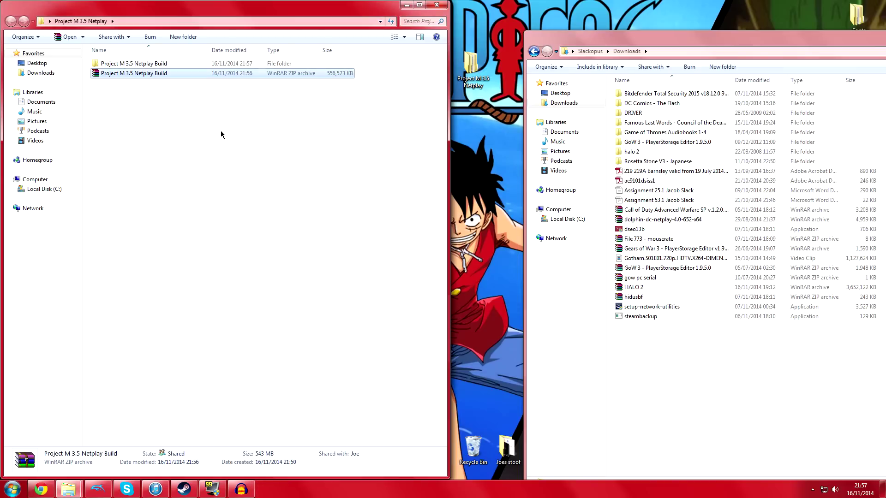
Open the extracted Project M 3.5 Netplay Build folder and clear the windows covering the Brawl iso folder on the desktop.
double_click(135, 64)
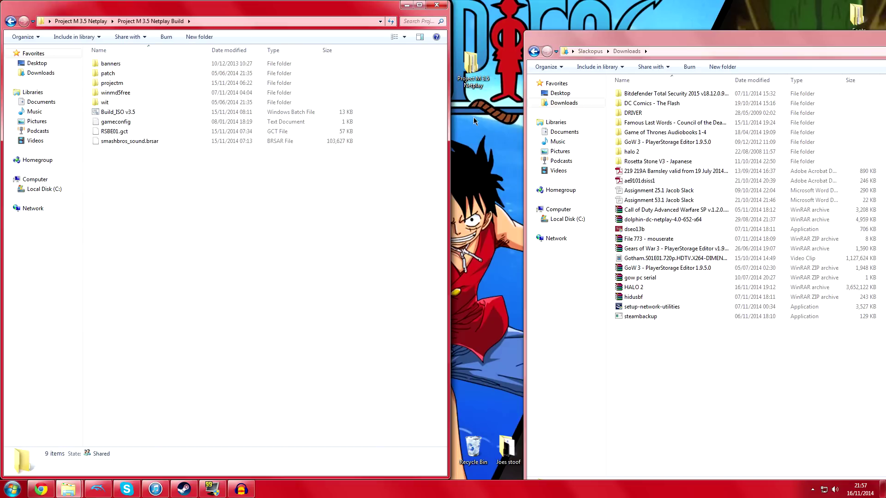
left_click(674, 55)
left_click_drag(847, 41, 727, 46)
left_click(811, 40)
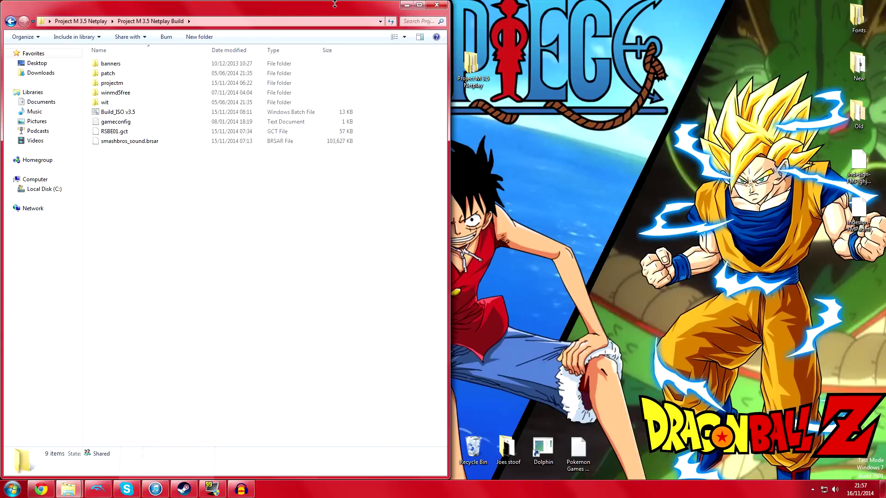
left_click_drag(341, 7, 579, 115)
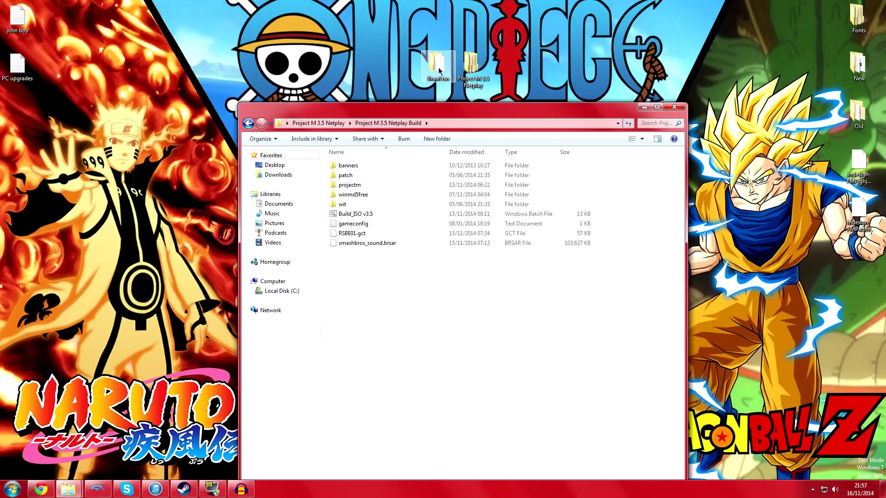
Move SSBBrawlNTSC.iso from the desktop's Brawl iso folder into the Project M 3.5 Netplay Build folder.
double_click(438, 67)
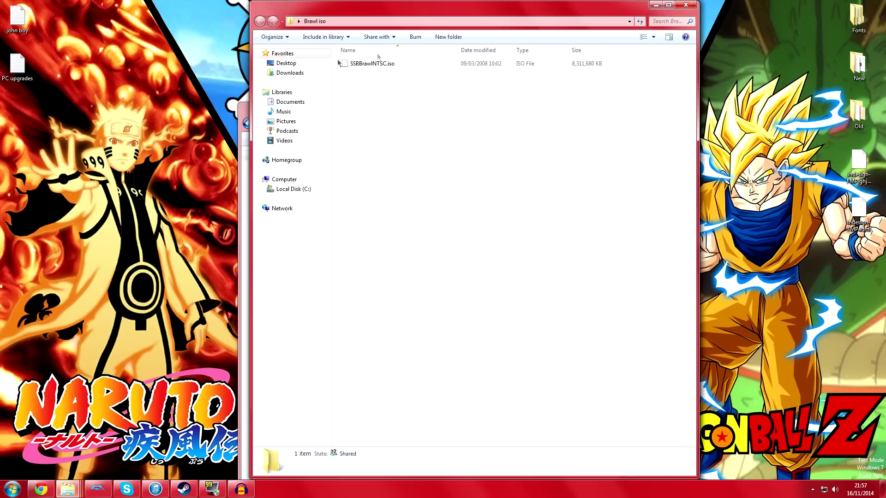
left_click_drag(383, 17, 711, 53)
left_click_drag(692, 98, 392, 318)
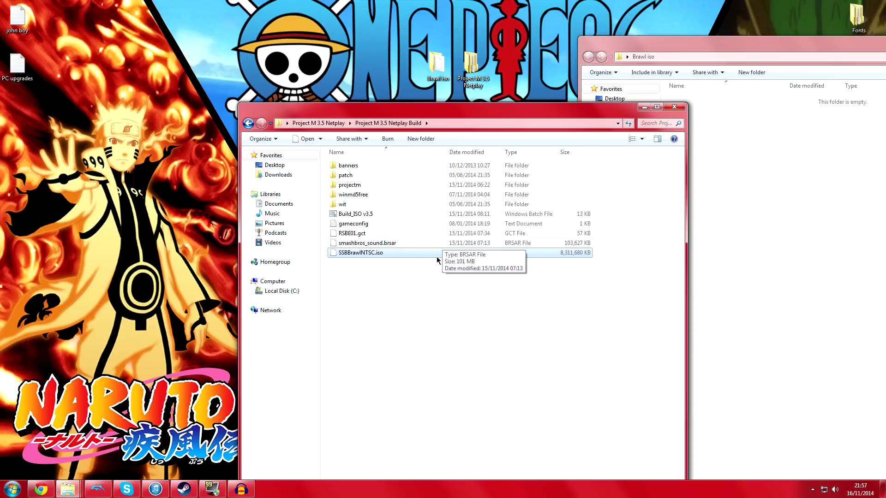
Launch the Build_ISO v3.5 batch file in the build folder, and close its console window without continuing.
double_click(373, 215)
left_click(470, 254)
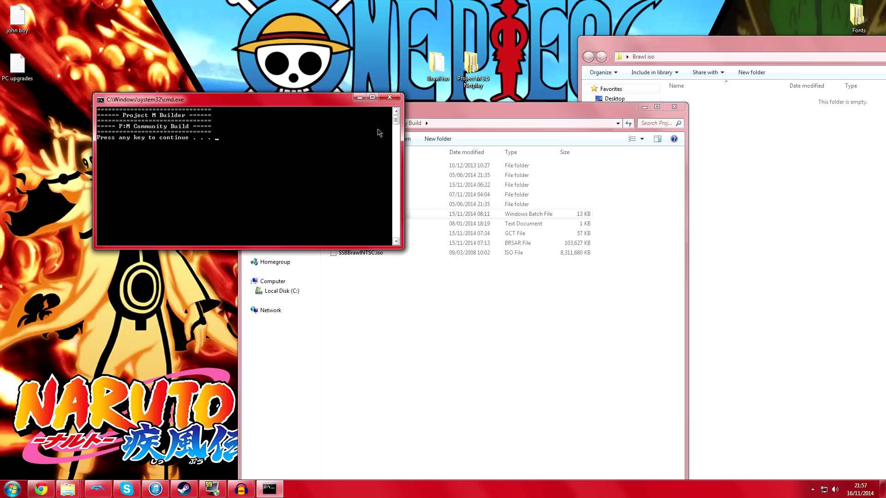
left_click(389, 98)
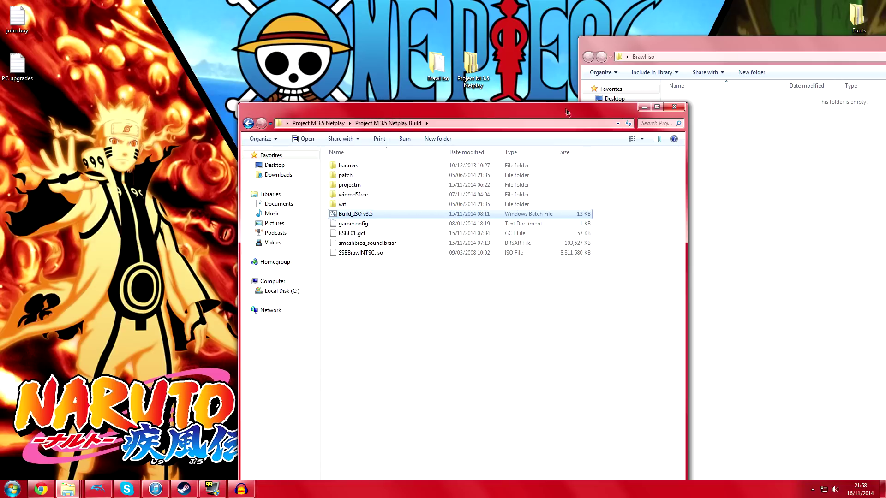
Arrange the Project M 3.5 Netplay Build and Brawl iso folder windows side by side.
left_click_drag(566, 111, 406, 46)
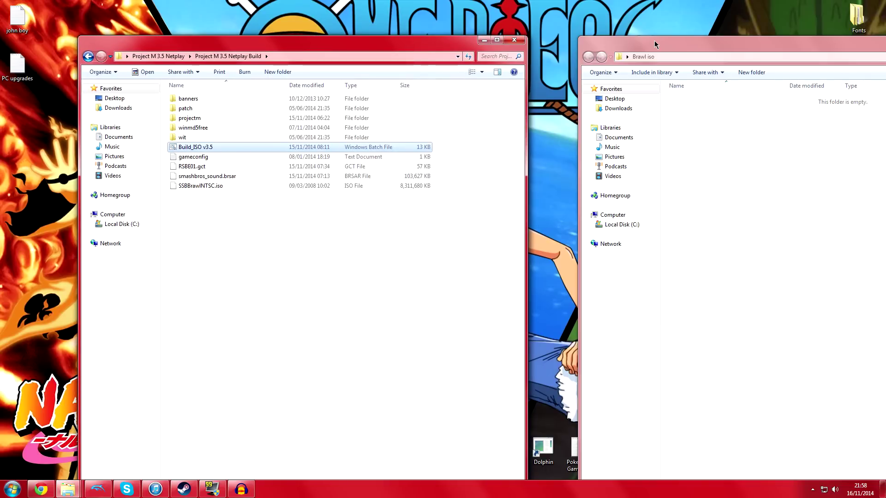
left_click_drag(655, 44, 607, 44)
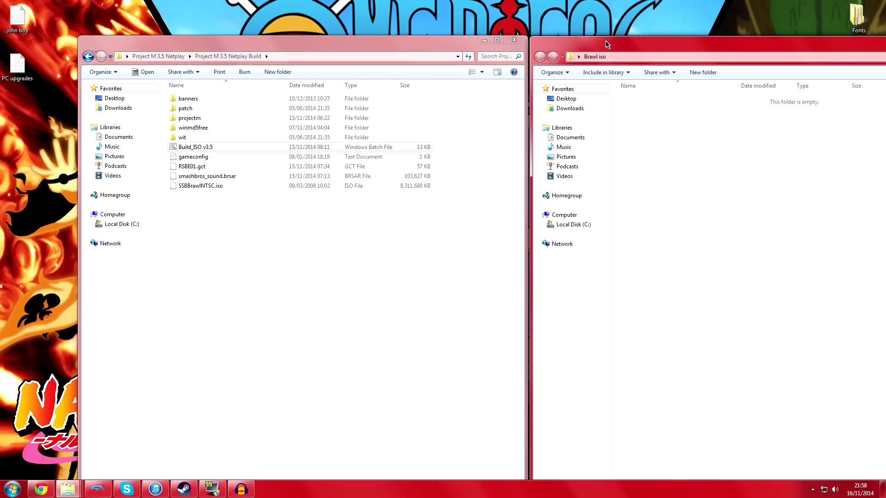
left_click(362, 51)
In Chrome, examine the reddit Project M 3.0 netplay guide's Dolphin setup, hosting and performance configuration instructions.
left_click(41, 489)
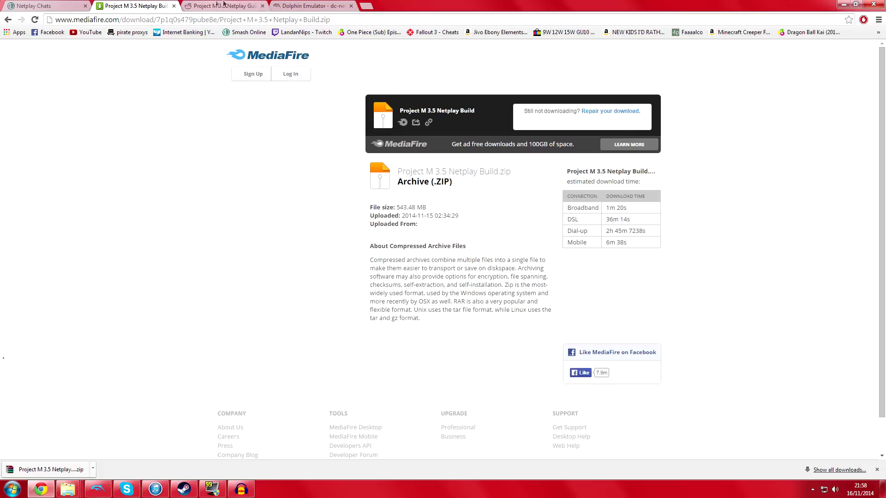
left_click(243, 6)
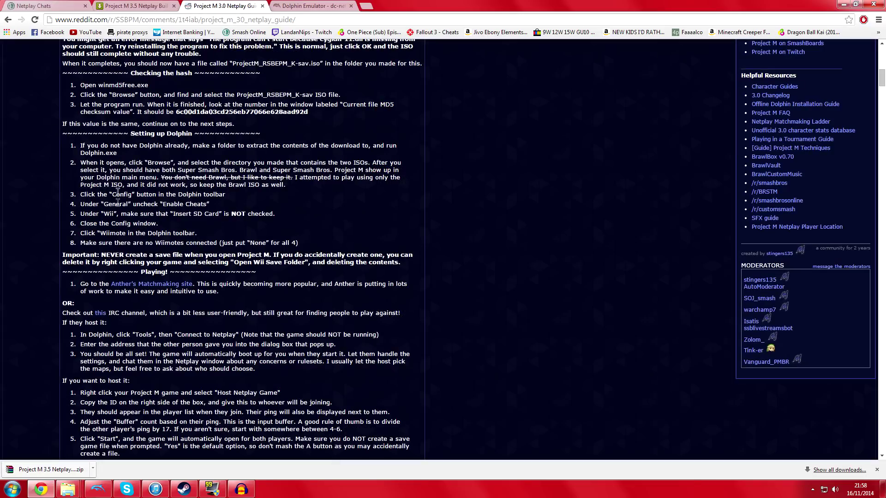
left_click_drag(118, 193, 323, 412)
scroll(240, 258, "down", 7)
left_click(196, 259)
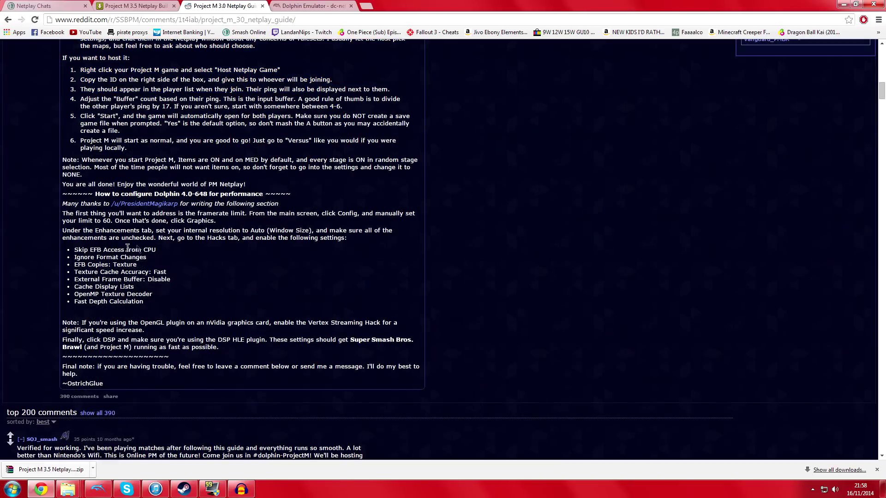
left_click_drag(128, 249, 205, 250)
scroll(200, 261, "up", 8)
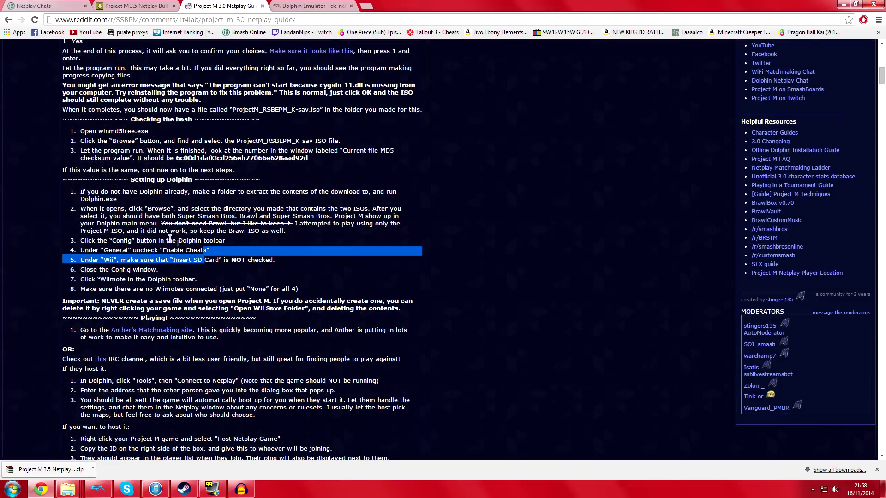
left_click(844, 6)
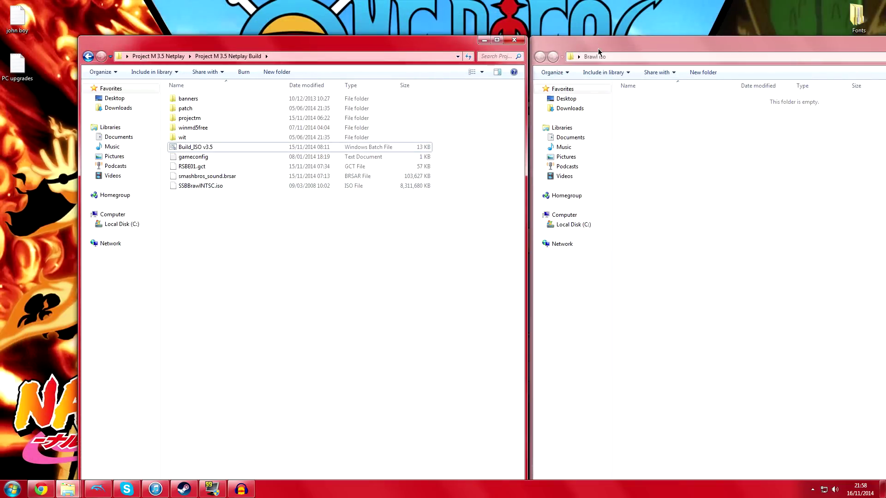
Switch to Dolphin and add the Project m pc folder from Documents > Nintendo Stuff > WiiGames as a game directory.
left_click_drag(598, 52, 391, 61)
left_click(761, 50)
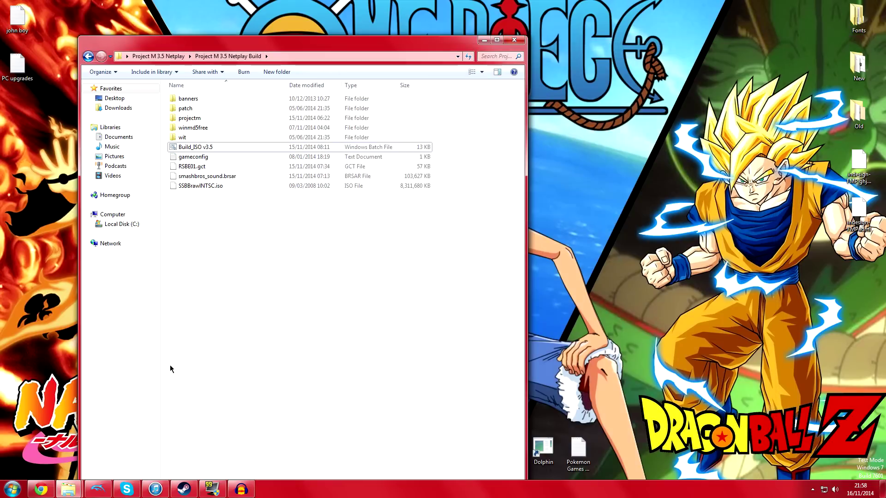
key("alt+Tab")
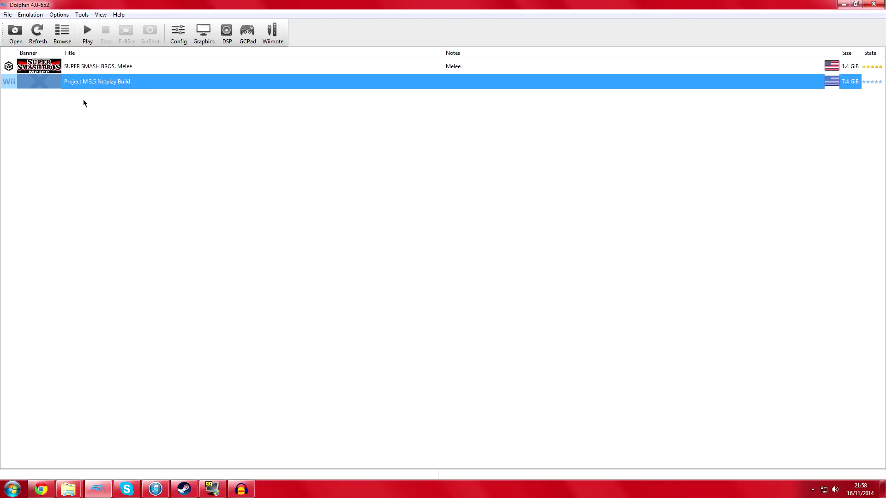
left_click(62, 33)
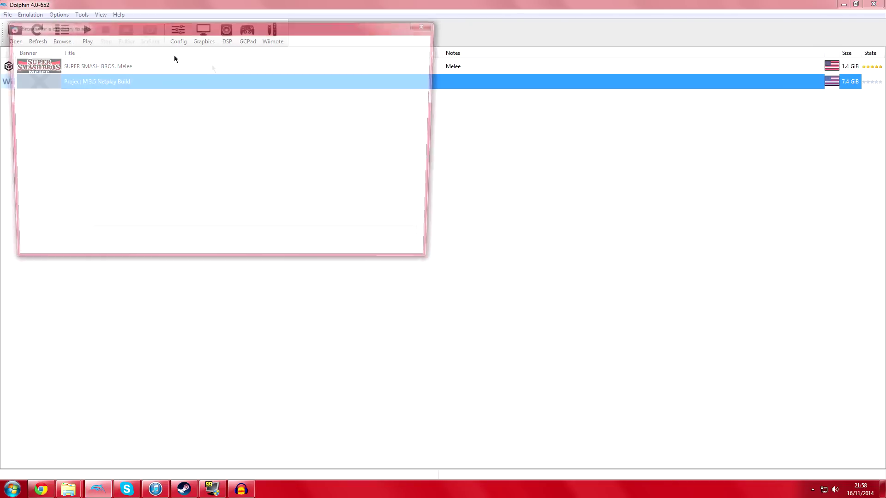
left_click(41, 121)
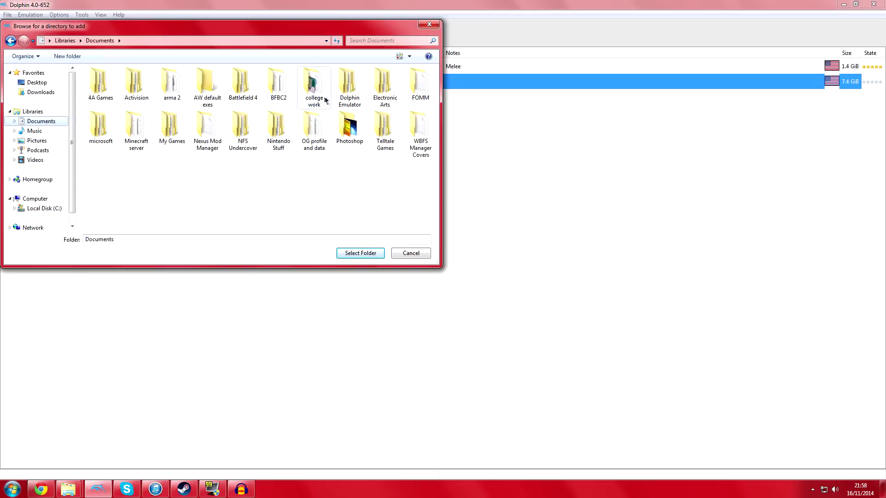
double_click(281, 135)
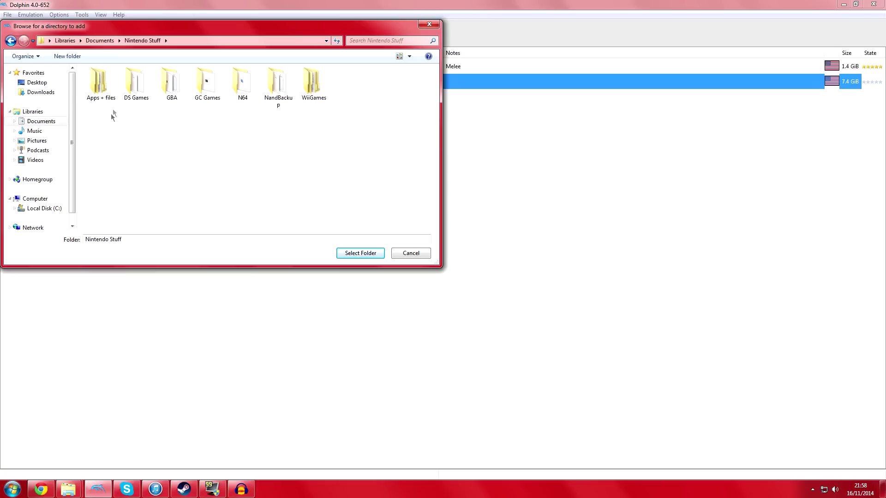
double_click(305, 92)
double_click(207, 86)
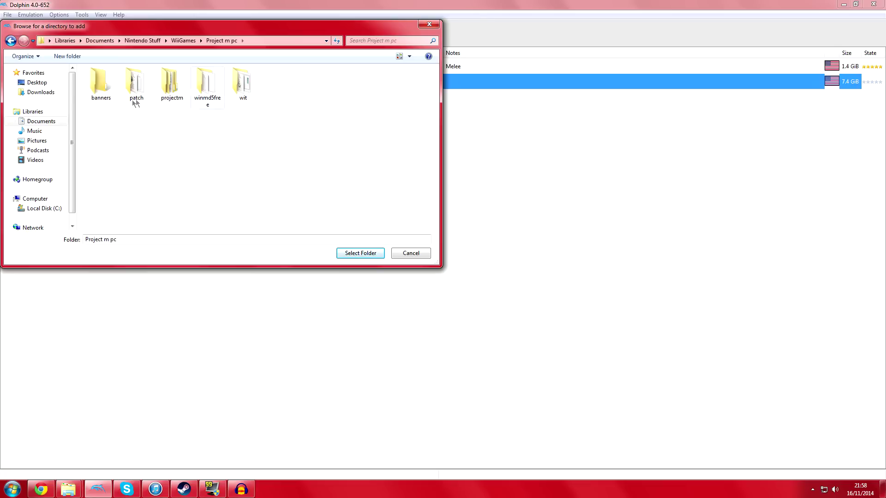
left_click(363, 255)
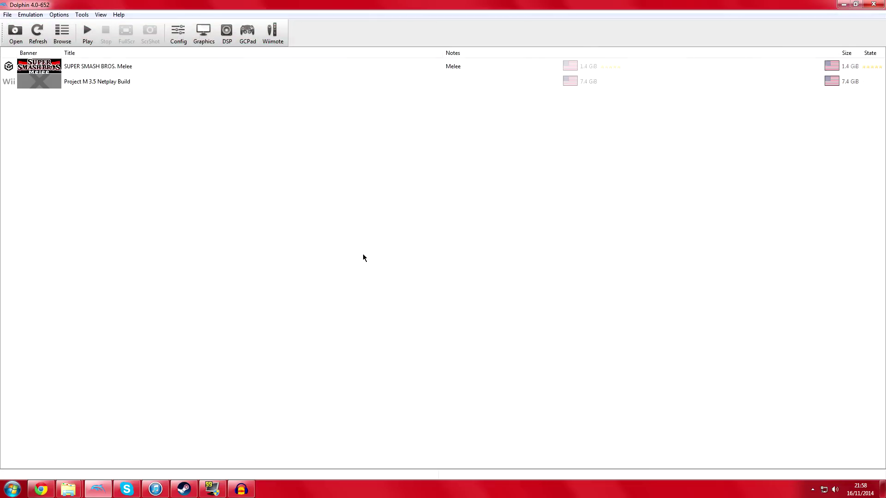
Host a netplay game for Project M 3.5 Netplay Build from Dolphin's game list.
left_click(113, 85)
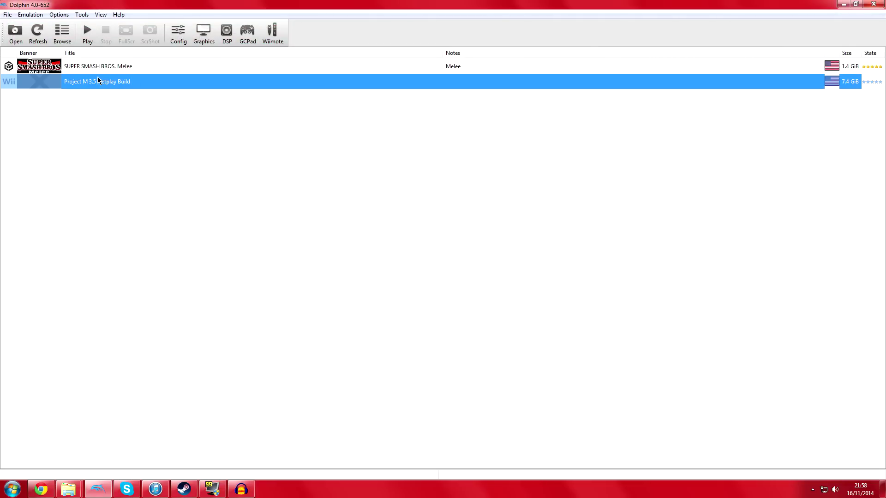
left_click(82, 14)
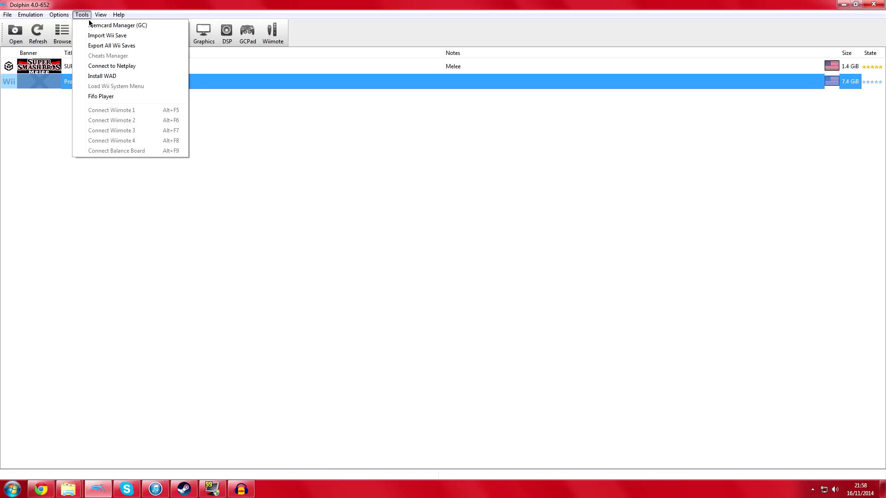
left_click(68, 97)
right_click(81, 81)
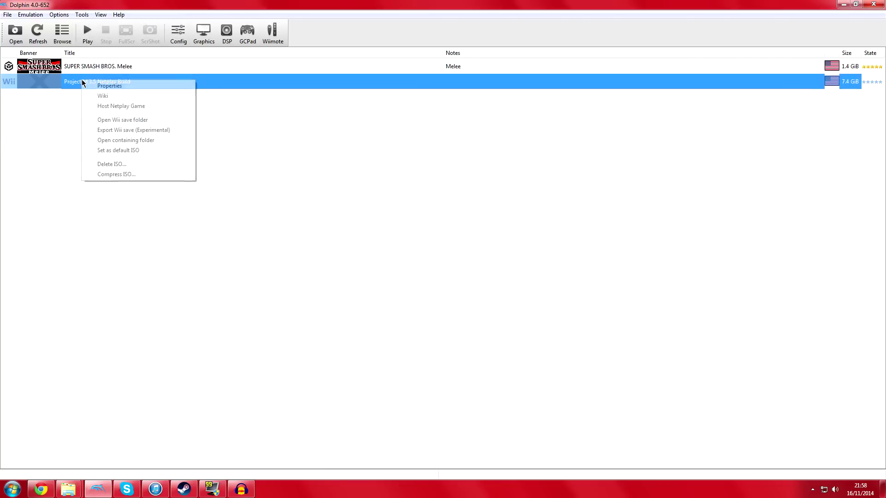
left_click(123, 106)
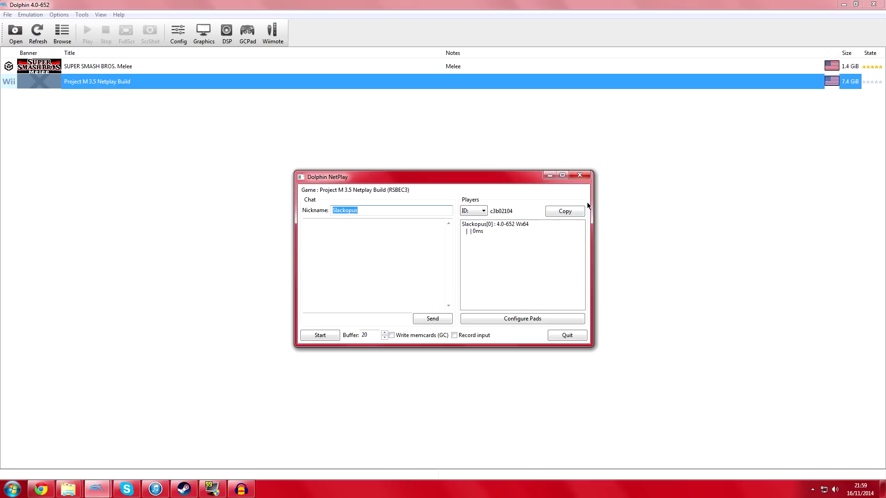
Close the netplay lobby, switch to Chrome and examine the Anther's Ladder netplay page's player list, chat and available Project M games.
left_click(580, 176)
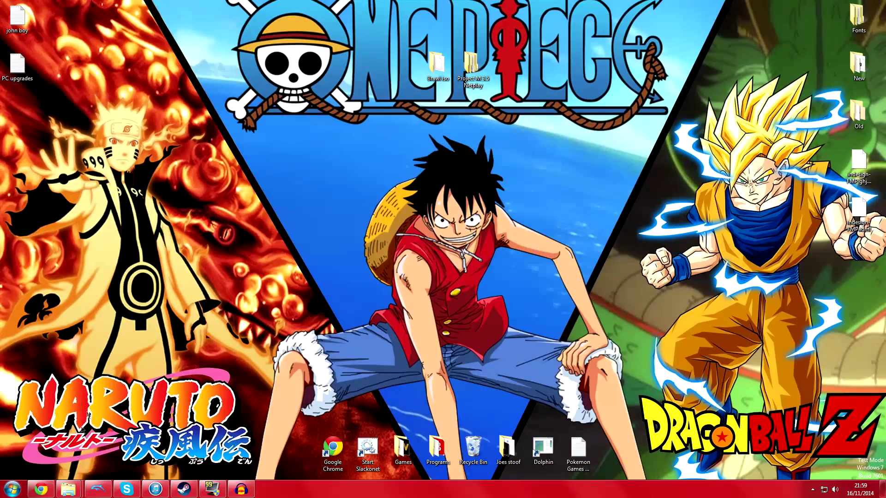
left_click(40, 489)
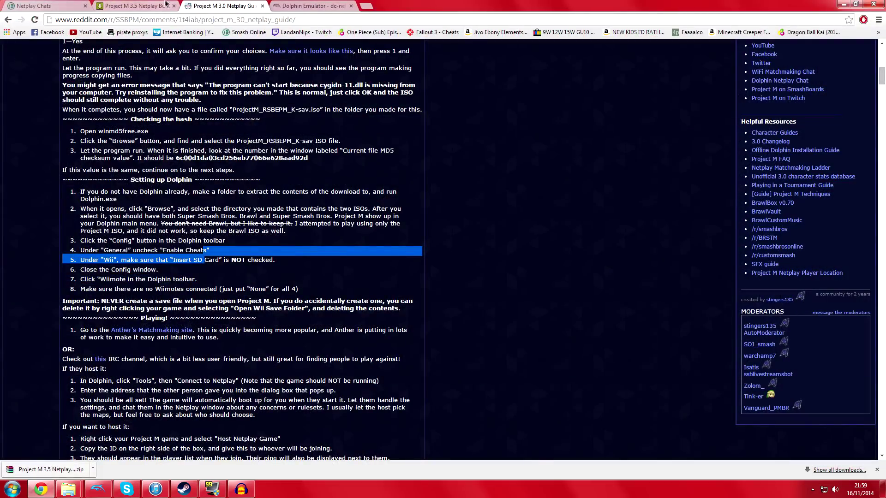
left_click(314, 5)
left_click(34, 6)
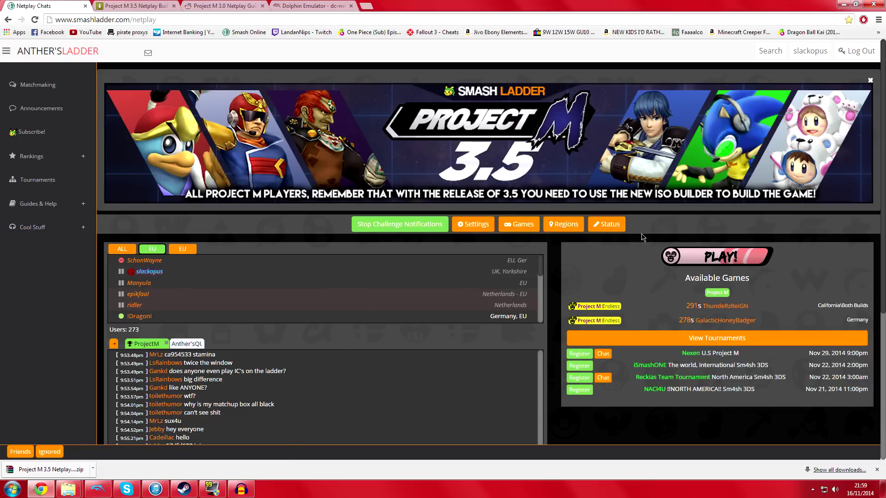
scroll(531, 309, "down", 1)
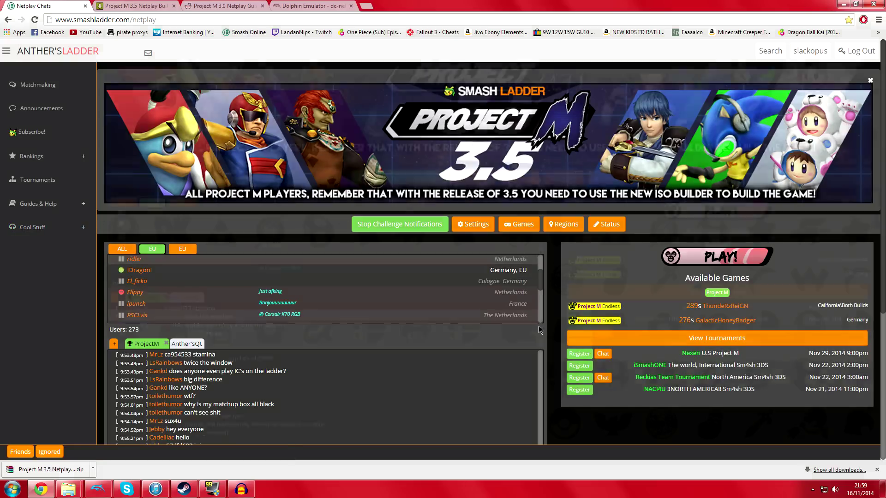
scroll(539, 331, "down", 2)
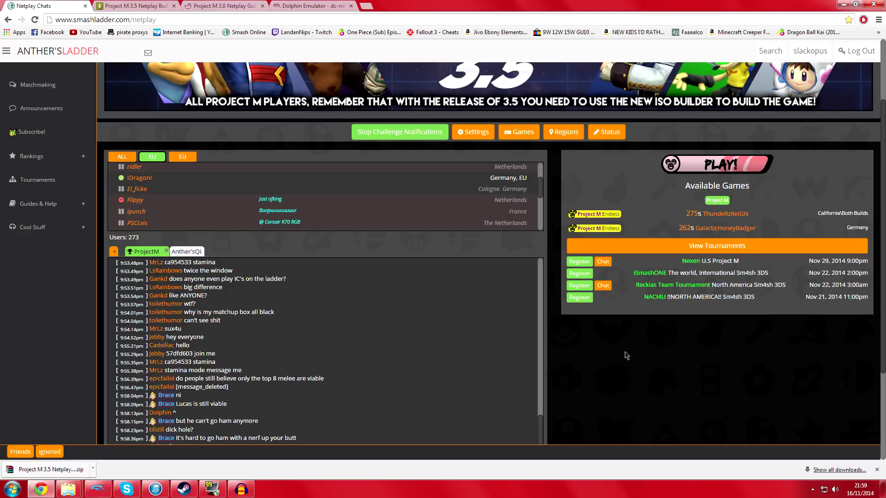
left_click(842, 4)
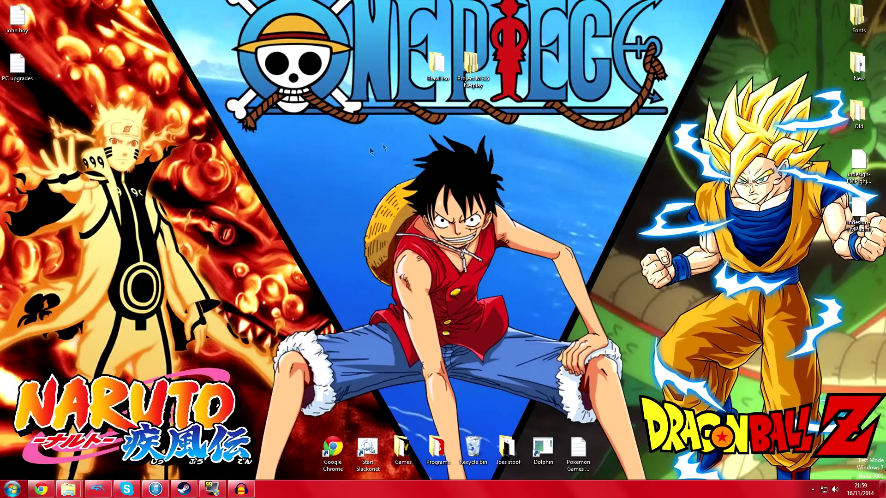
left_click_drag(314, 118, 683, 377)
left_click_drag(244, 86, 591, 358)
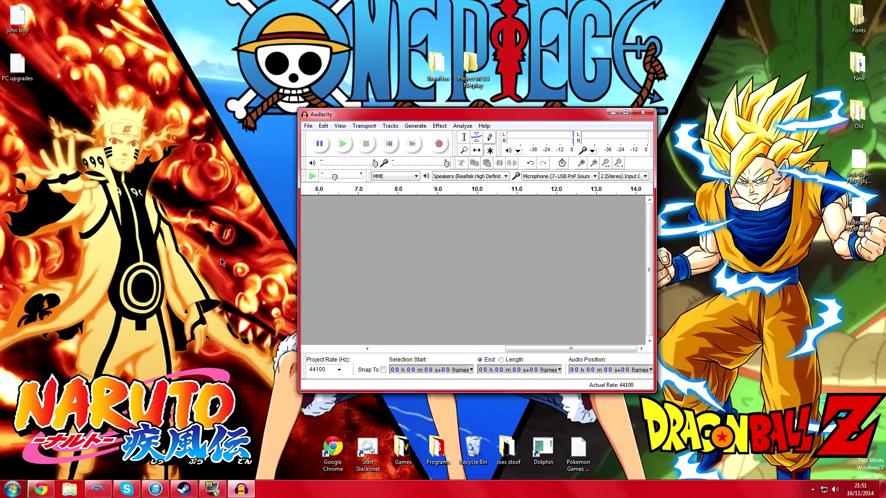
Start recording an audio track in Audacity and minimize its window.
left_click(440, 145)
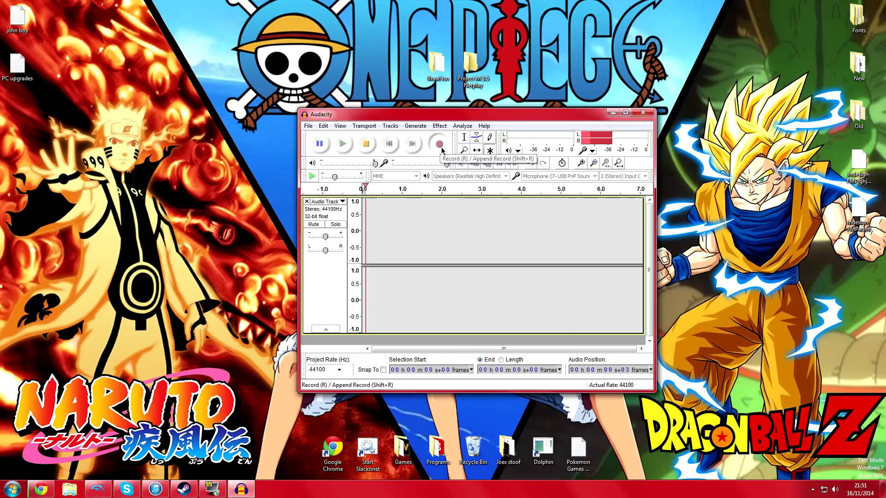
left_click(612, 113)
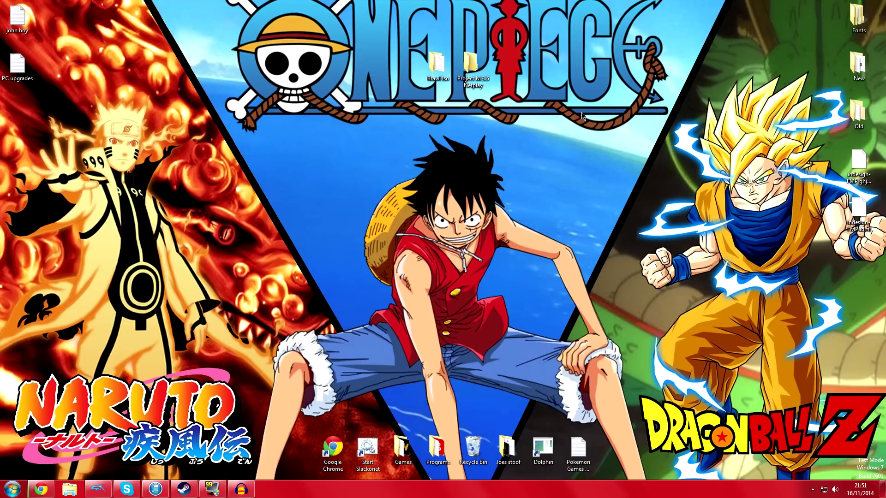